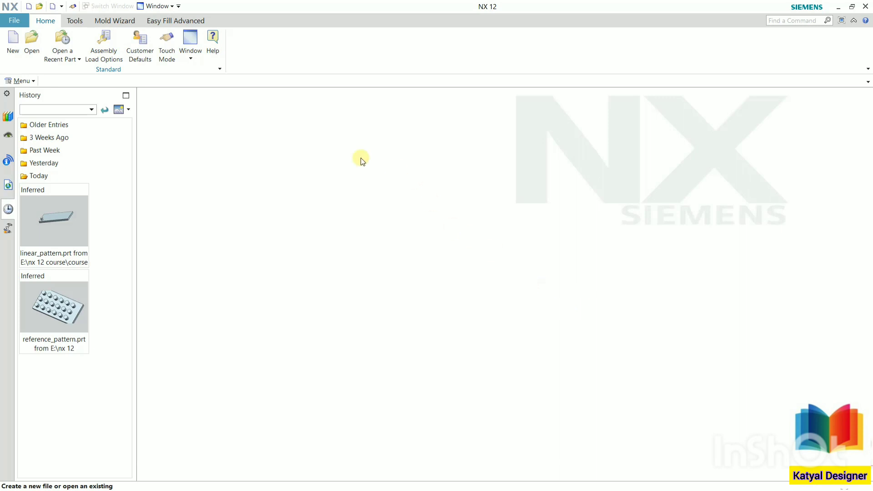
# Step: Open the circular_pattern part from the Patterns folder, showing a disc with one slot
pyautogui.click(31, 51)
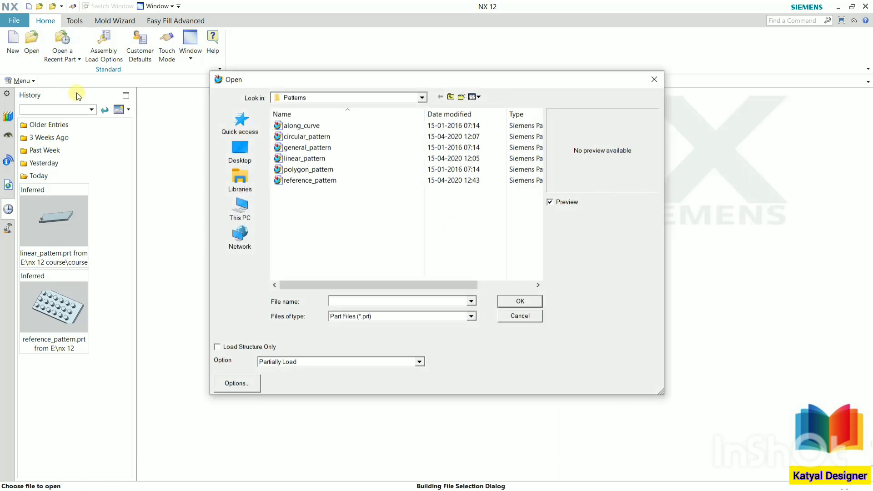
pyautogui.click(304, 137)
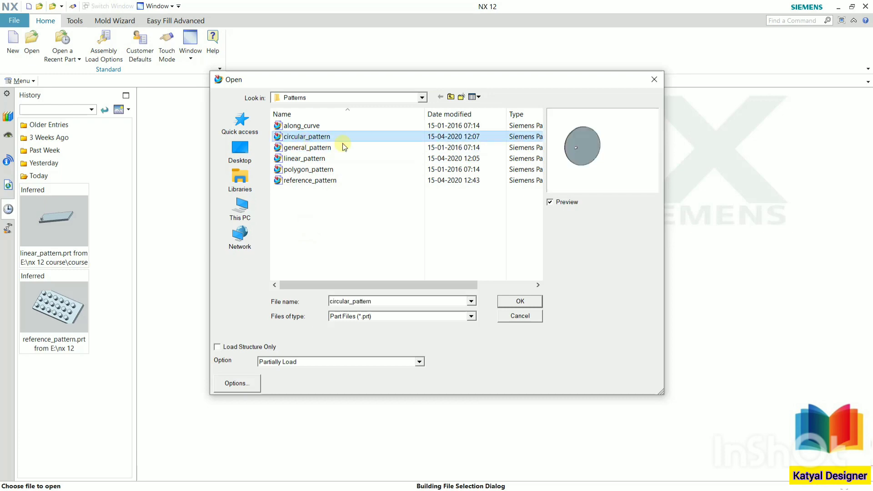
pyautogui.click(519, 301)
pyautogui.scroll(-2, 596, 330)
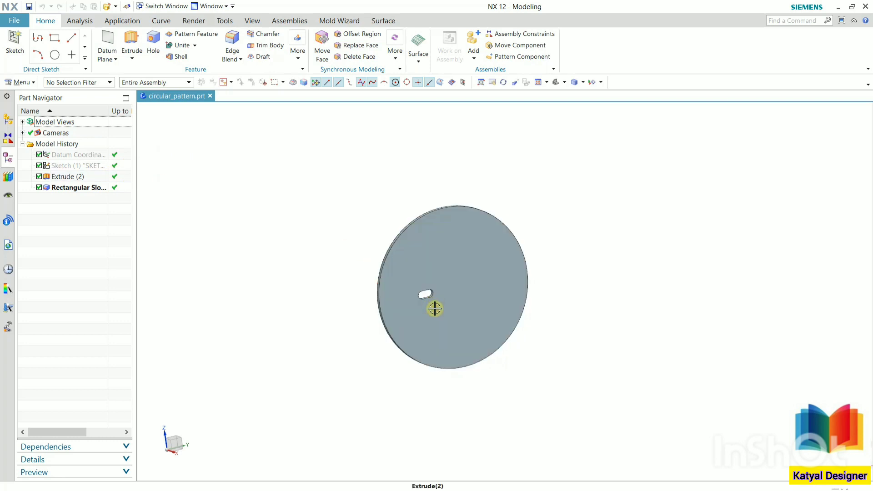
# Step: Orbit the disc to an oblique view, start Pattern Feature and expand its Layout choices
pyautogui.moveTo(571, 362); pyautogui.dragTo(440, 302, button='middle')
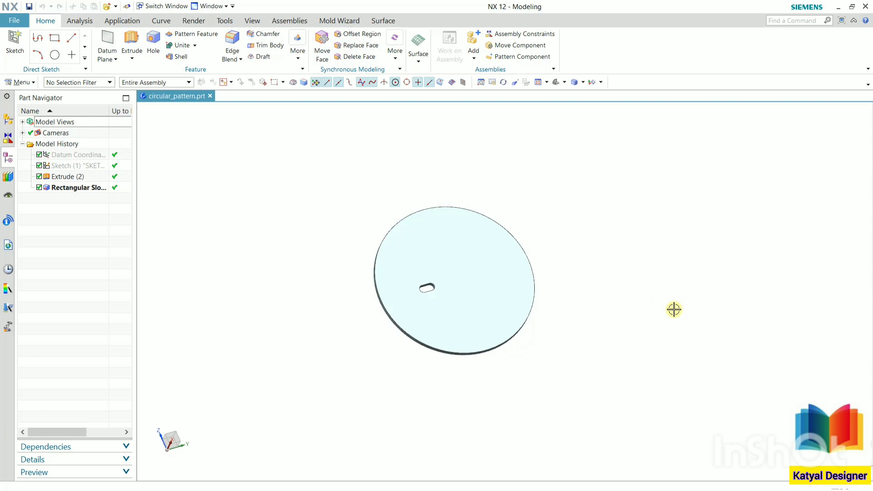
pyautogui.moveTo(672, 309)
pyautogui.mouseDown(button='middle')
pyautogui.moveTo(659, 351)
pyautogui.moveTo(701, 315)
pyautogui.moveTo(676, 343)
pyautogui.moveTo(679, 324)
pyautogui.mouseUp(button='middle')
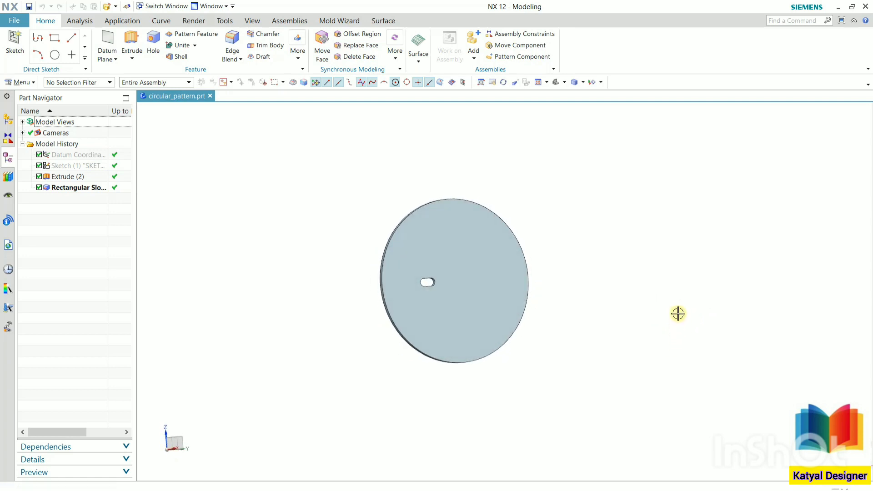
pyautogui.click(210, 36)
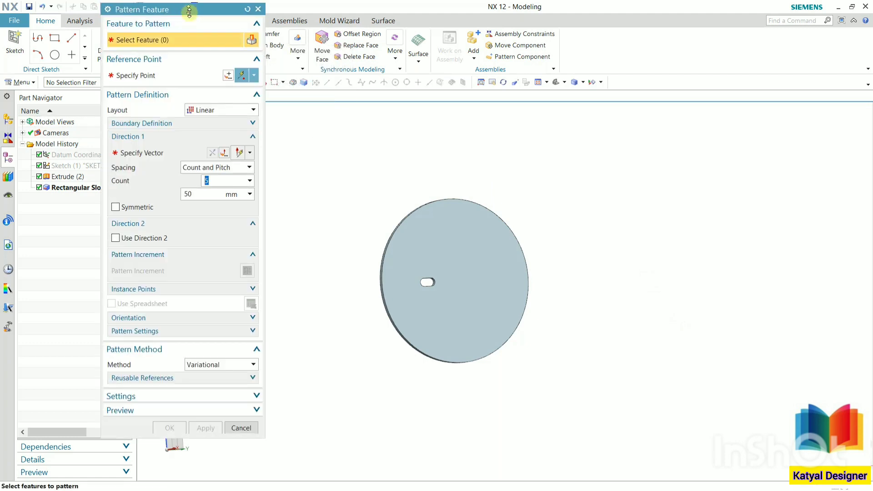
pyautogui.moveTo(186, 13); pyautogui.dragTo(183, 36)
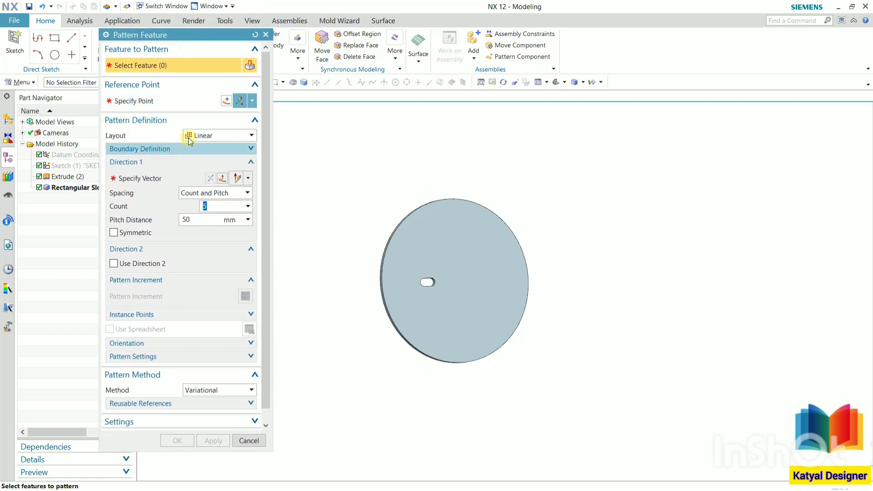
pyautogui.click(207, 136)
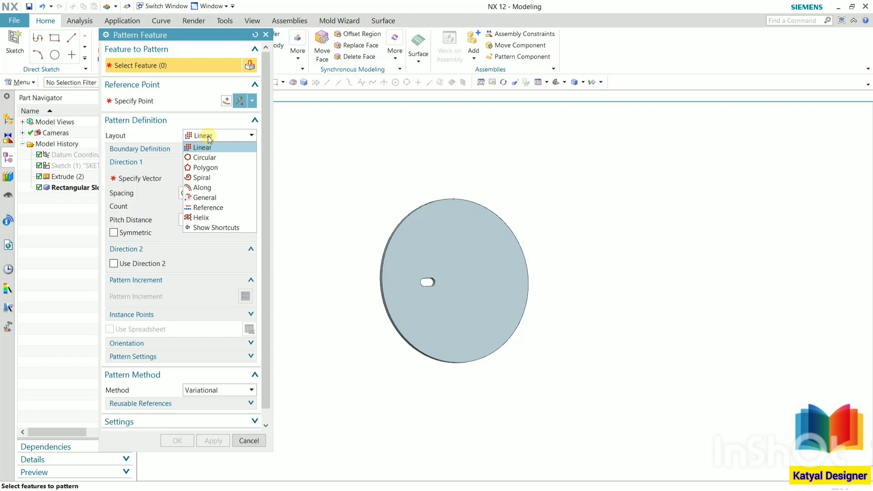
# Step: Set the layout to Circular and select the Rectangular Slot (3) feature to pattern
pyautogui.click(212, 156)
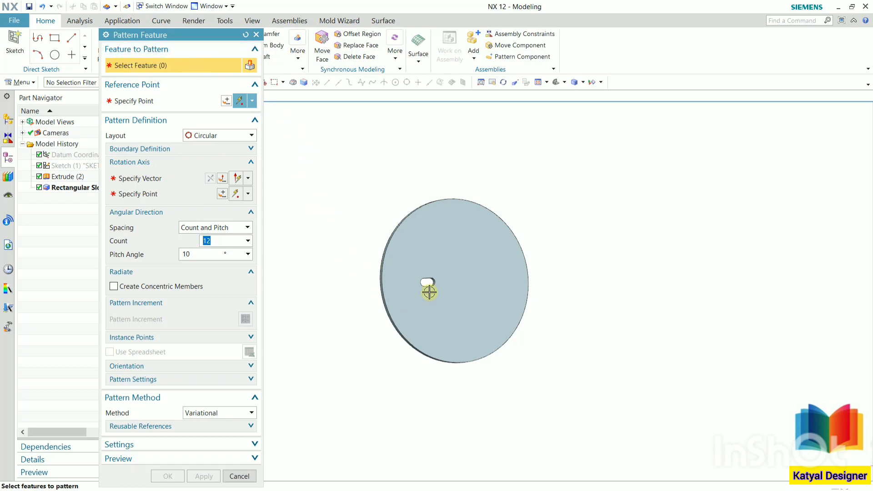
pyautogui.scroll(10, 427, 286)
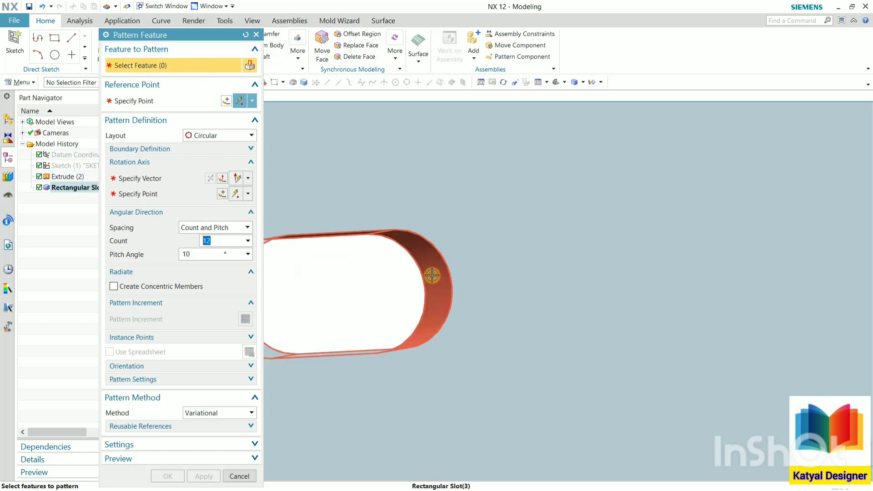
pyautogui.click(432, 276)
pyautogui.scroll(-3, 431, 276)
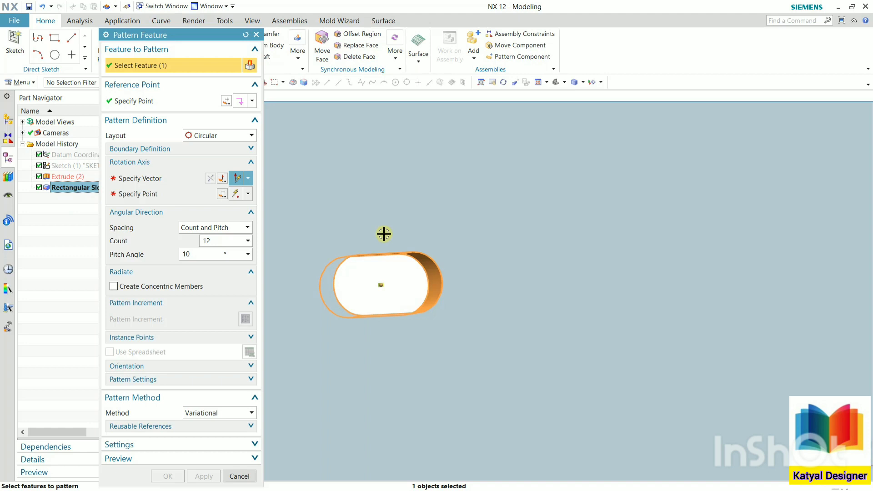
pyautogui.scroll(-3, 454, 277)
pyautogui.scroll(-2, 454, 276)
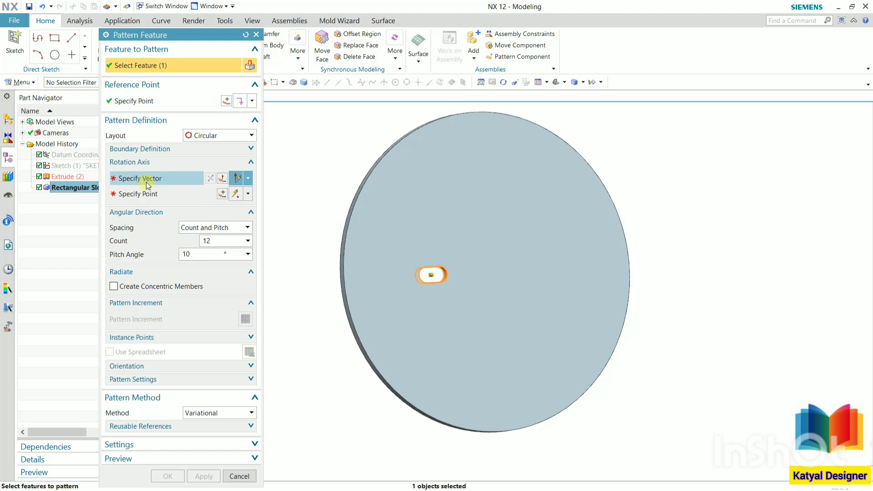
# Step: Use the disc's rim face (Face of Extrude(2)) as the rotation axis vector
pyautogui.click(146, 182)
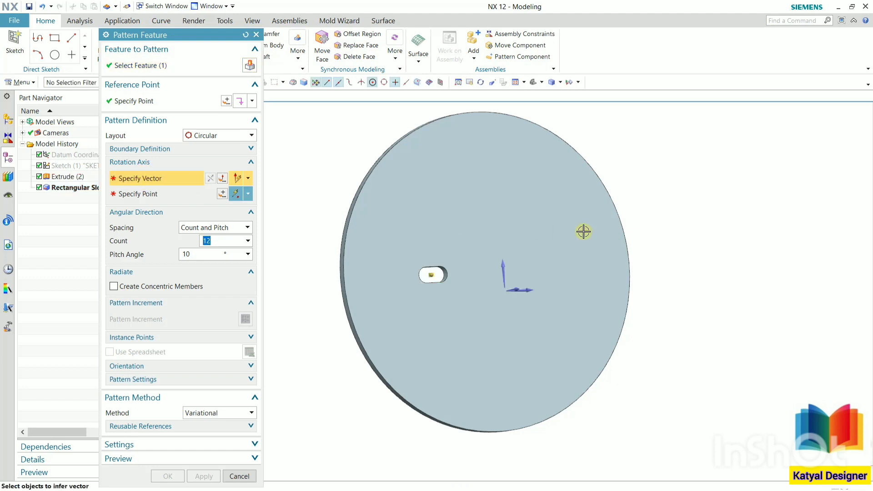
pyautogui.moveTo(581, 230); pyautogui.dragTo(503, 289, button='middle')
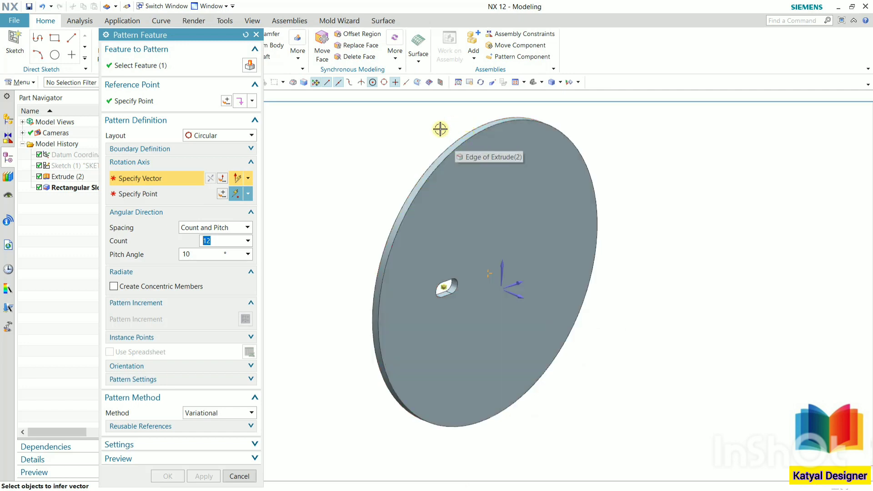
pyautogui.scroll(-5, 442, 129)
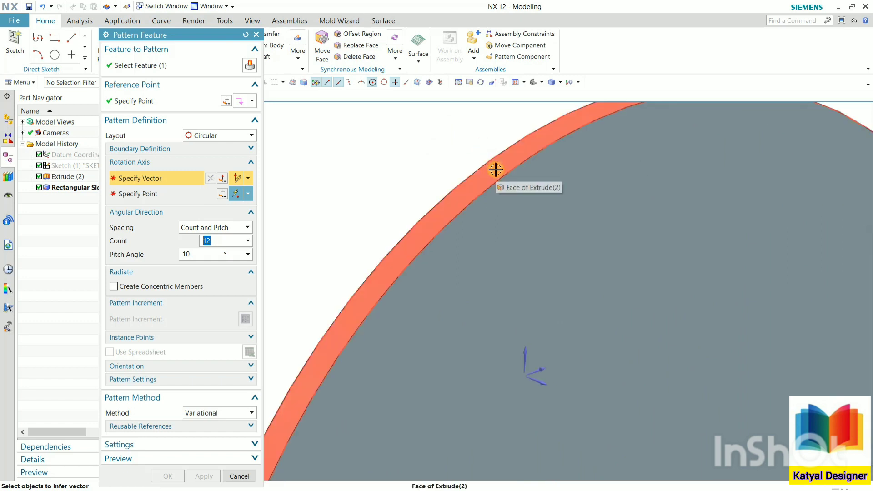
pyautogui.click(495, 170)
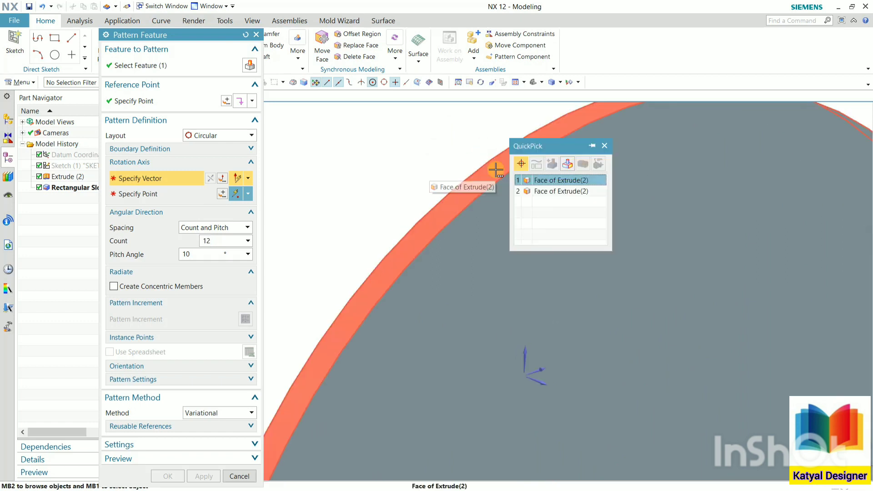
pyautogui.click(541, 182)
pyautogui.scroll(5, 505, 193)
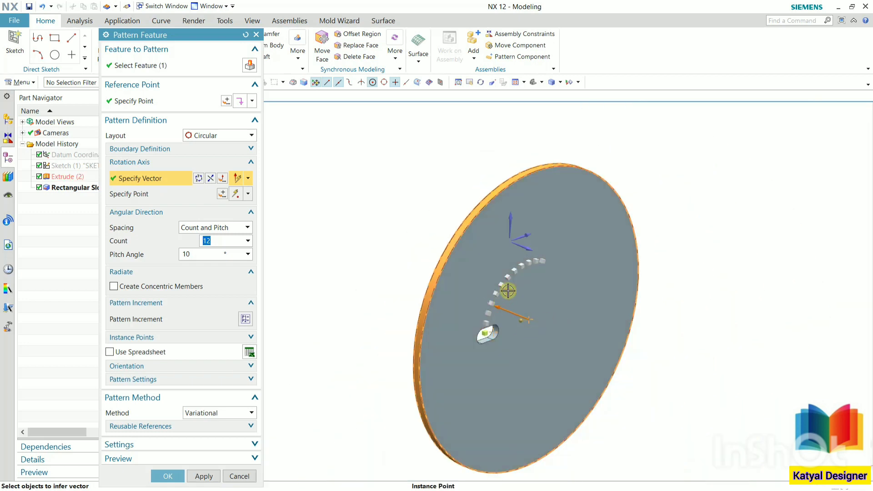
pyautogui.scroll(-1, 508, 293)
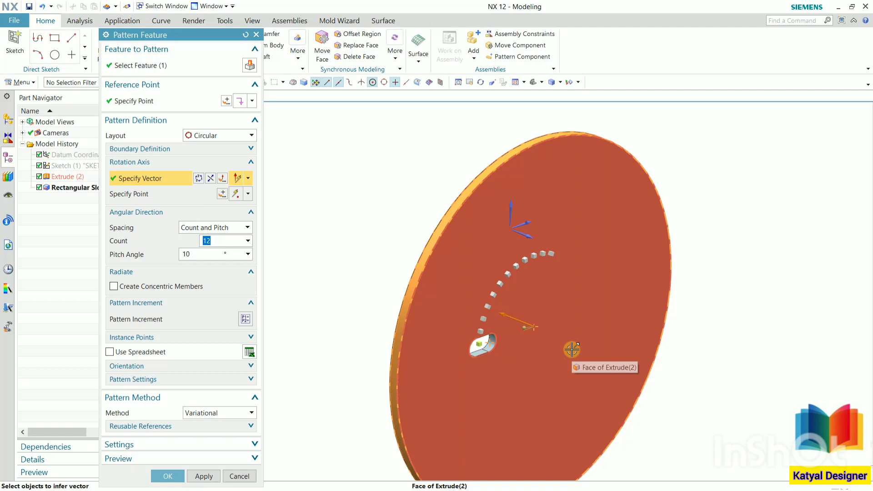
pyautogui.moveTo(591, 298)
pyautogui.mouseDown(button='middle')
pyautogui.moveTo(571, 259)
pyautogui.moveTo(587, 294)
pyautogui.moveTo(593, 276)
pyautogui.moveTo(591, 291)
pyautogui.mouseUp(button='middle')
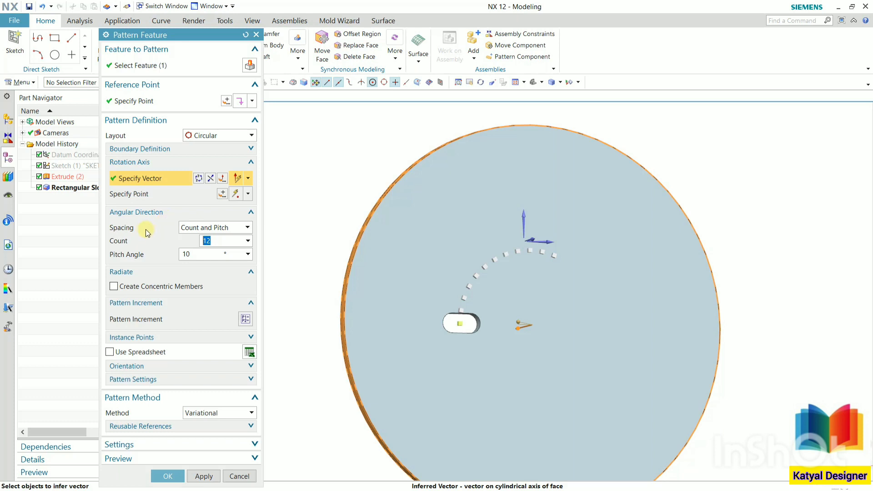
# Step: Create the pattern with Count and Pitch spacing: 12 slots at a 30° pitch angle
pyautogui.click(197, 228)
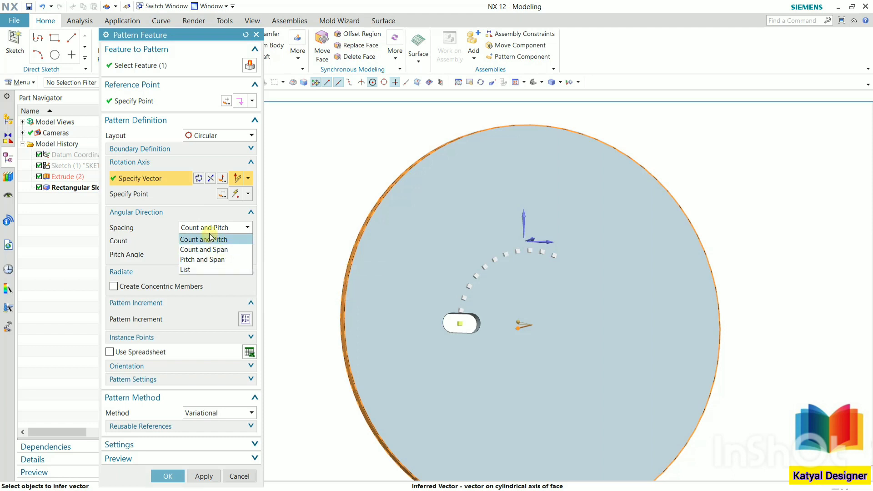
pyautogui.click(212, 242)
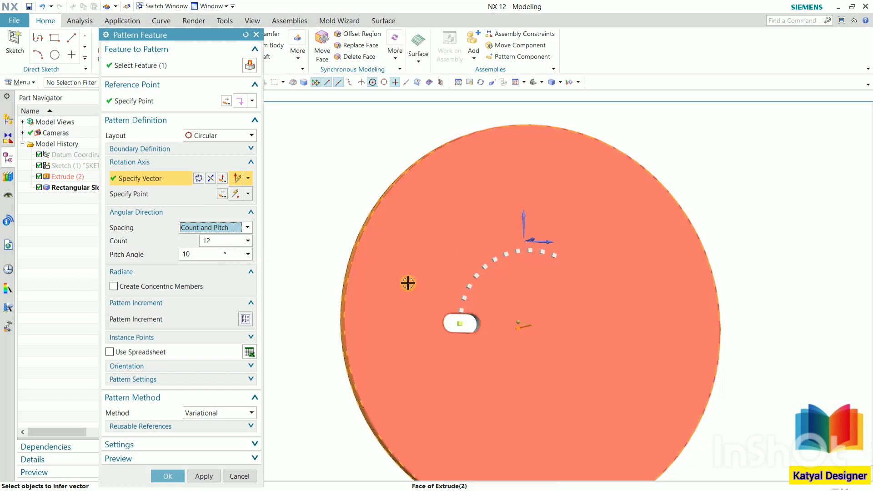
pyautogui.click(219, 242)
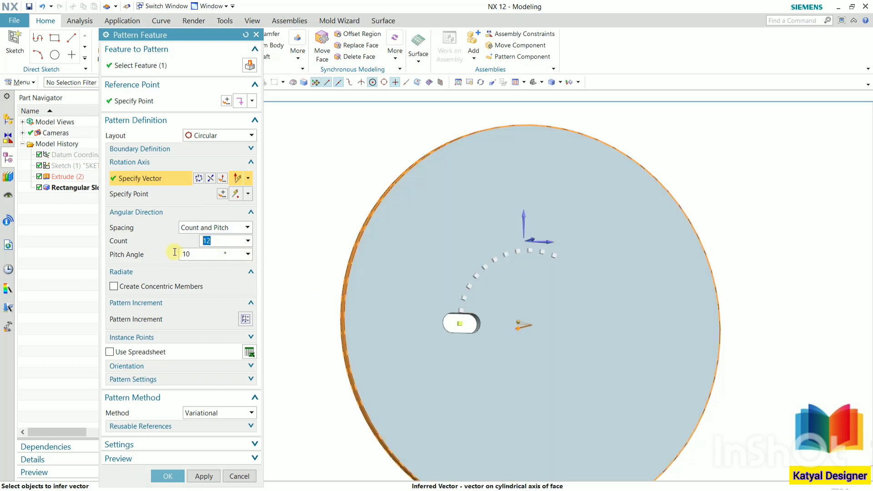
pyautogui.write('30')
pyautogui.press('Return')
pyautogui.press('Tab')
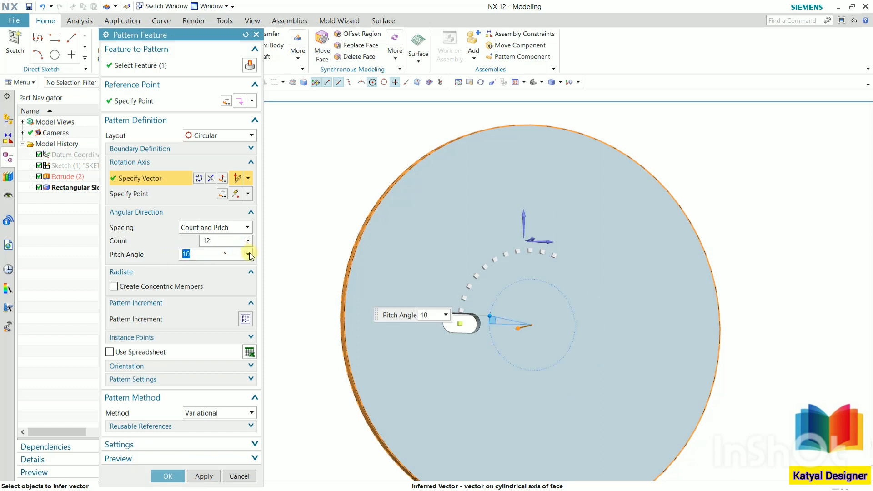
pyautogui.write('30')
pyautogui.press('Return')
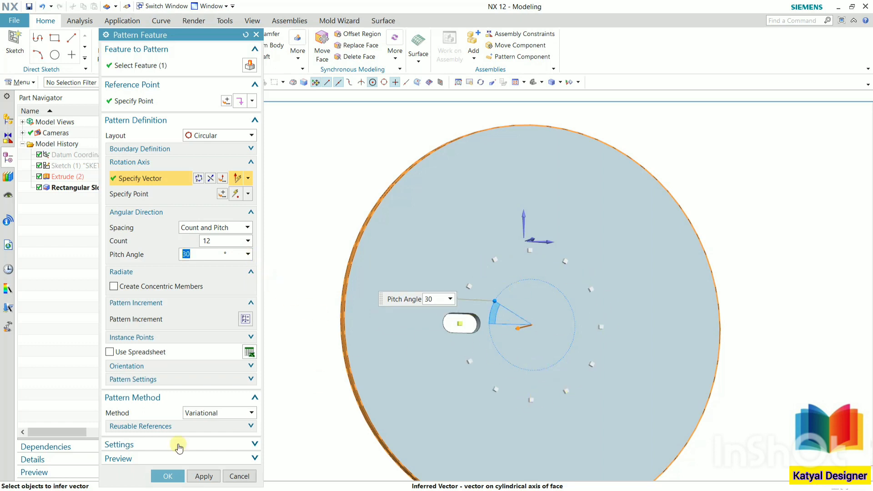
pyautogui.click(170, 476)
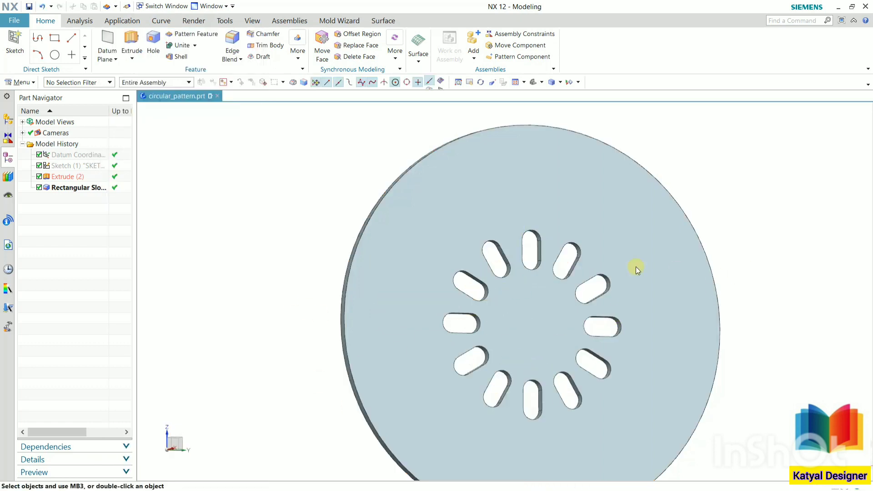
# Step: Reopen Pattern Feature [Circular] from the Part Navigator for editing
pyautogui.moveTo(605, 272)
pyautogui.mouseDown(button='middle')
pyautogui.moveTo(608, 302)
pyautogui.moveTo(602, 274)
pyautogui.mouseUp(button='middle')
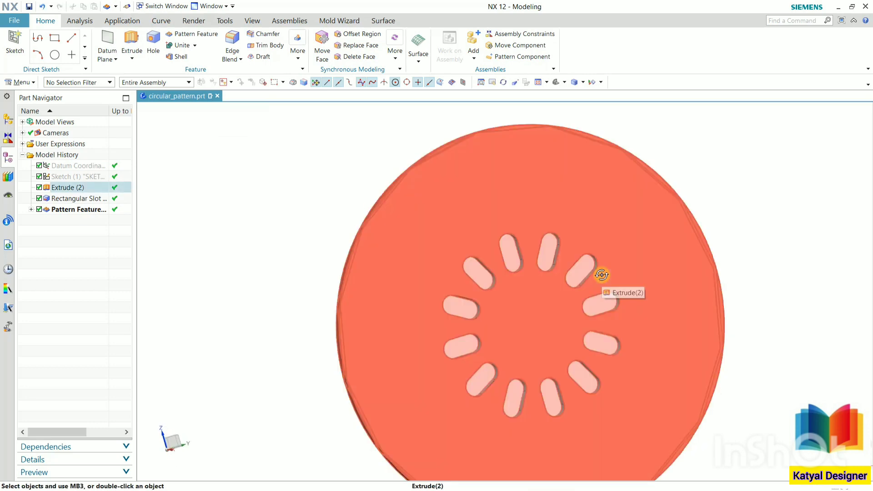
pyautogui.scroll(-5, 312, 268)
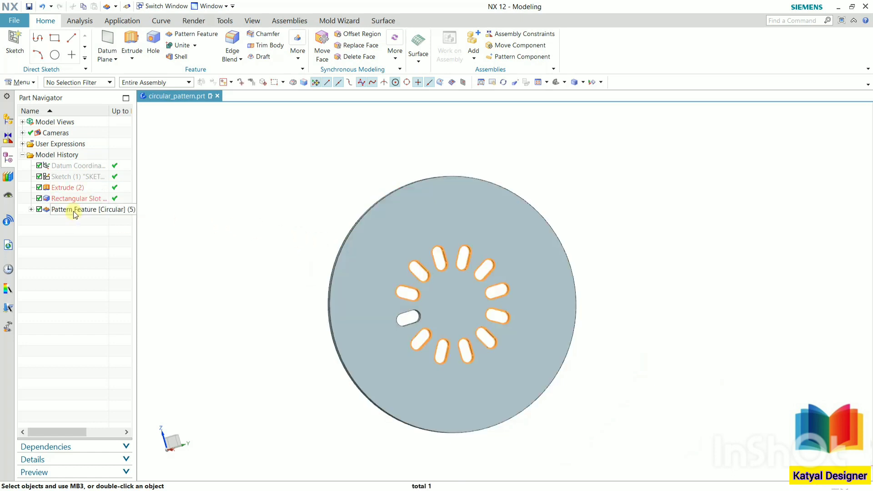
pyautogui.doubleClick(75, 210)
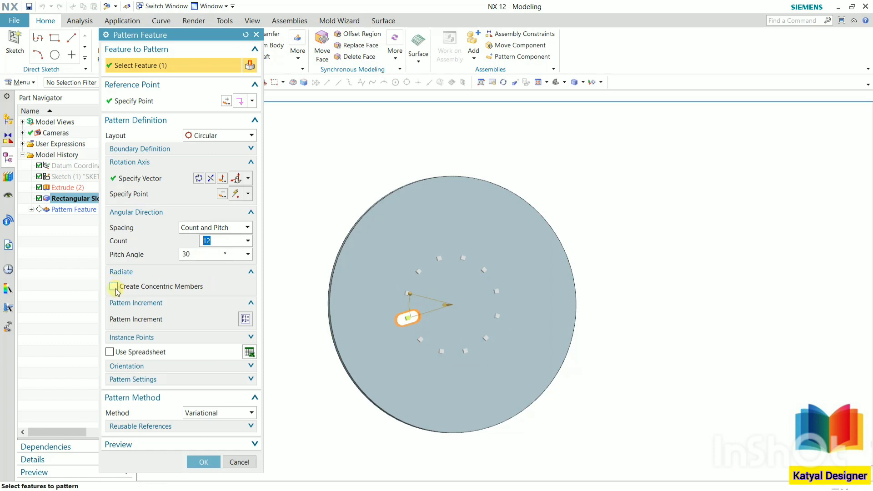
# Step: Add concentric members with Radiate Count 2 and a 50 mm pitch distance
pyautogui.click(113, 287)
pyautogui.scroll(2, 362, 309)
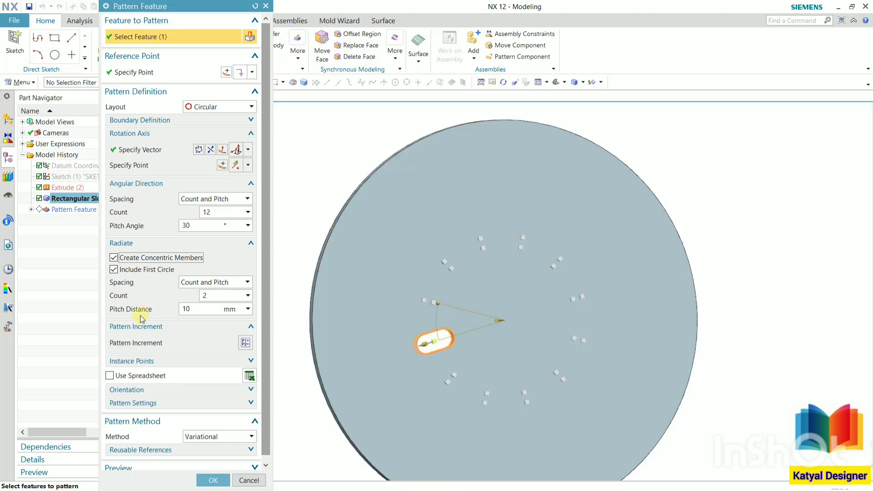
pyautogui.click(201, 311)
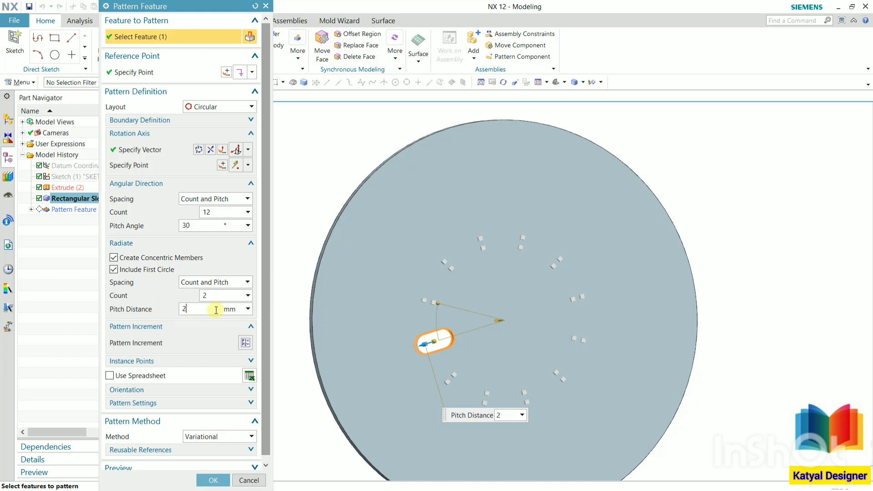
pyautogui.write('25')
pyautogui.click(214, 312)
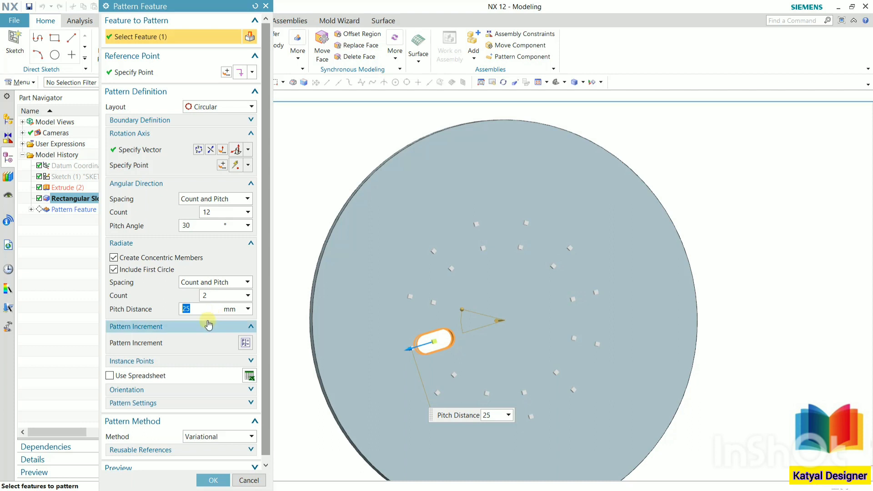
pyautogui.write('40')
pyautogui.press('Return')
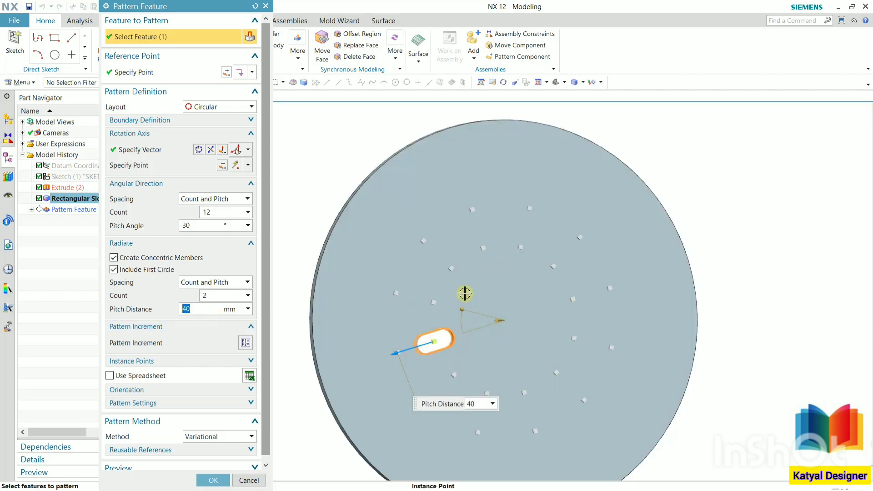
pyautogui.scroll(6, 463, 293)
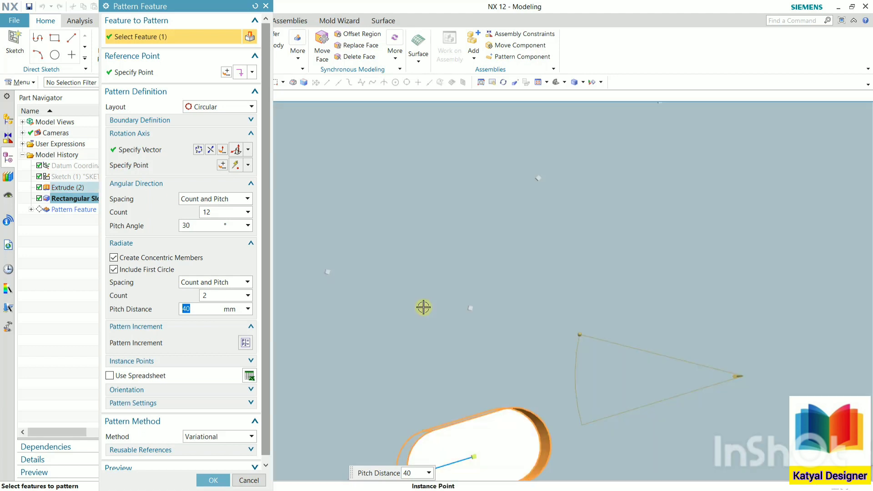
pyautogui.scroll(-5, 423, 306)
pyautogui.write('50')
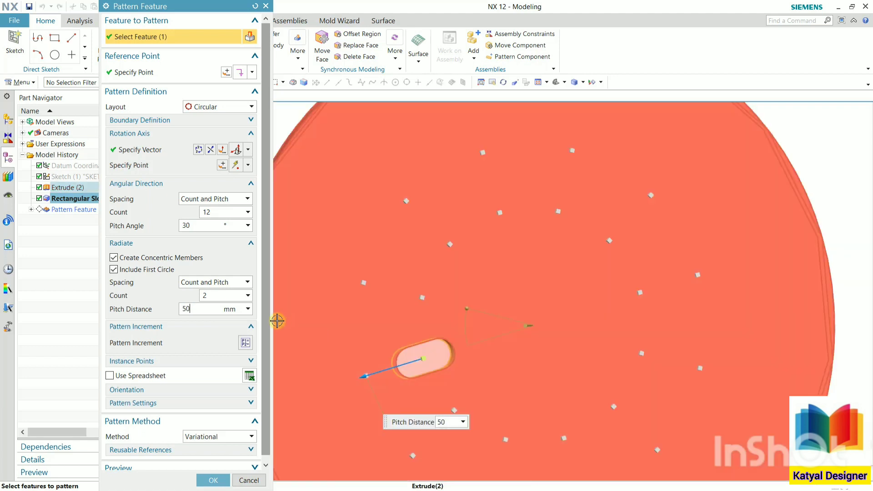
pyautogui.press('Return')
pyautogui.scroll(-3, 452, 292)
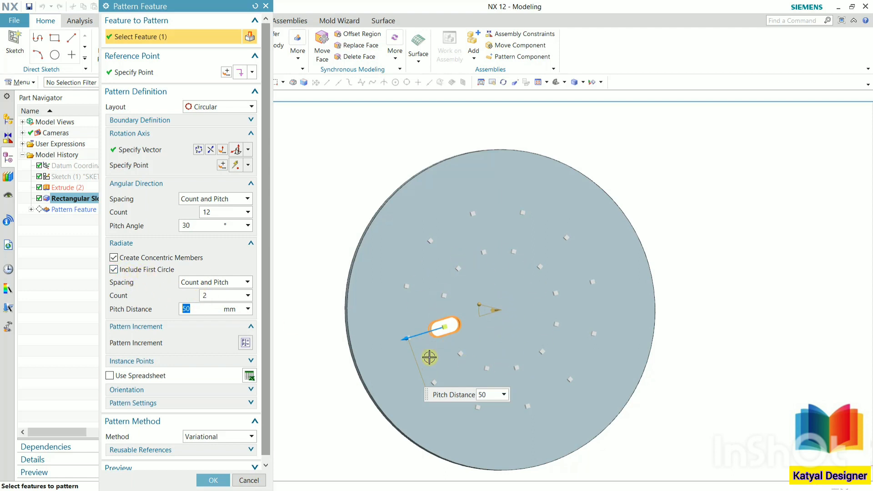
# Step: Apply the edited pattern and orbit around the disc to inspect both slot rings
pyautogui.click(214, 480)
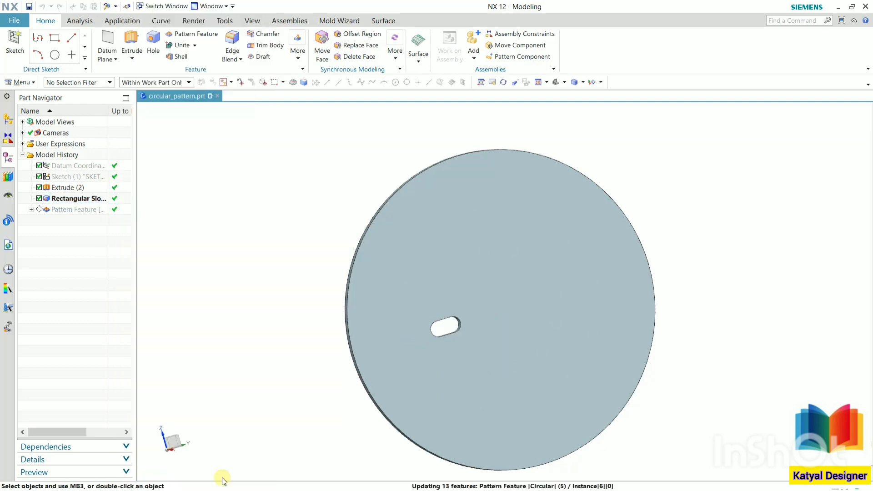
pyautogui.moveTo(337, 356); pyautogui.dragTo(493, 278, button='middle')
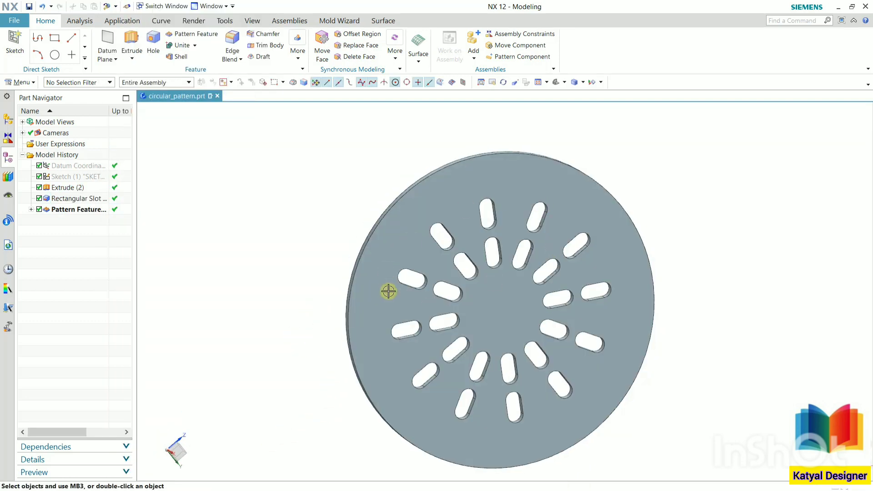
pyautogui.moveTo(702, 304); pyautogui.dragTo(697, 267, button='middle')
pyautogui.moveTo(705, 296)
pyautogui.mouseDown(button='middle')
pyautogui.moveTo(705, 274)
pyautogui.moveTo(719, 287)
pyautogui.mouseUp(button='middle')
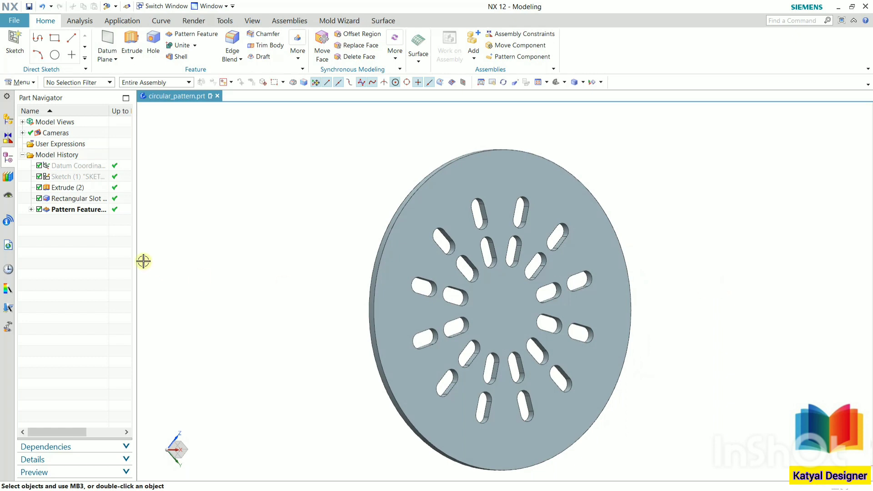
# Step: Change angular spacing to Count and Span over 360° with Follow Pattern orientation
pyautogui.doubleClick(97, 209)
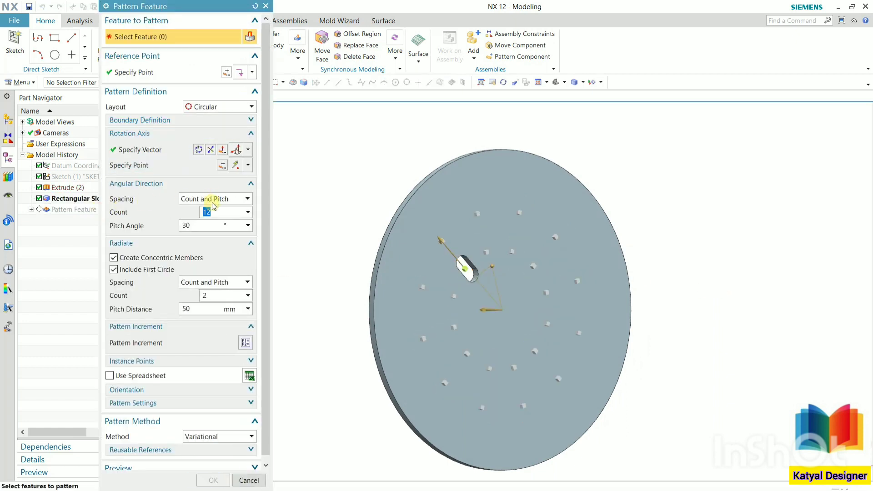
pyautogui.click(212, 202)
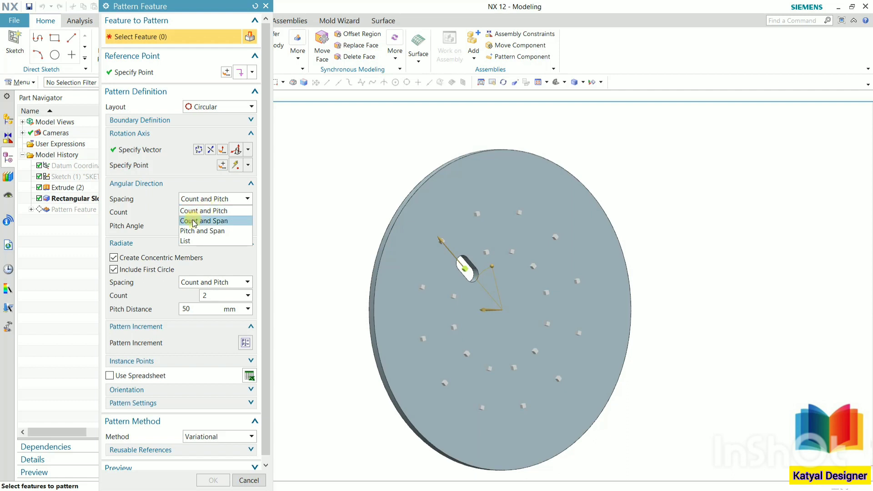
pyautogui.click(223, 220)
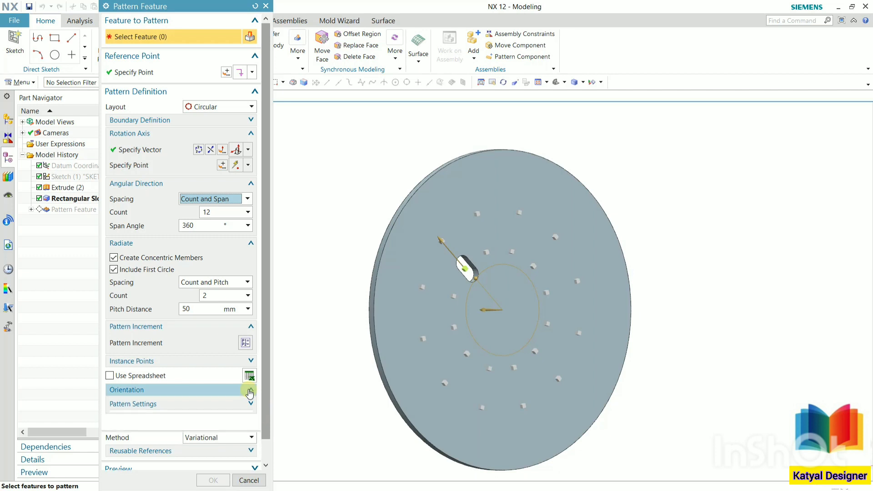
pyautogui.click(250, 390)
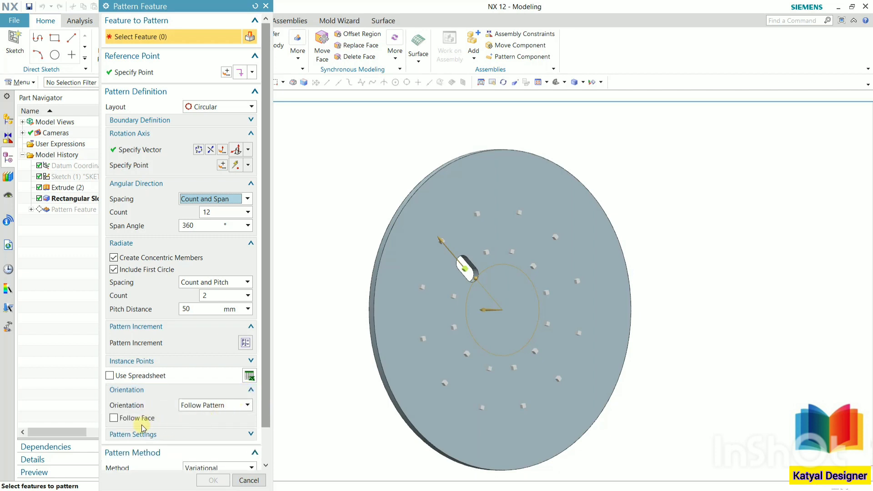
pyautogui.click(200, 406)
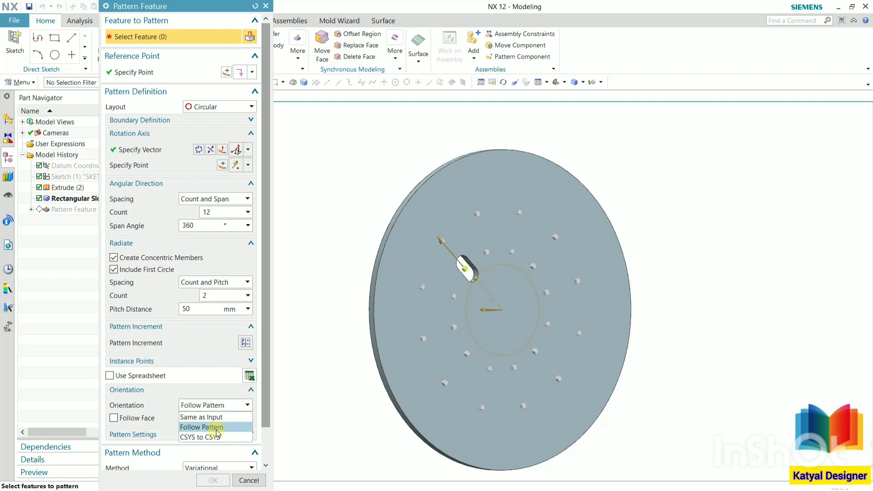
pyautogui.click(217, 432)
# Step: Accept the changes, turn the disc face-on and reopen Pattern Feature [Circular] for editing
pyautogui.middleClick(241, 196)
pyautogui.moveTo(241, 195); pyautogui.dragTo(260, 233, button='middle')
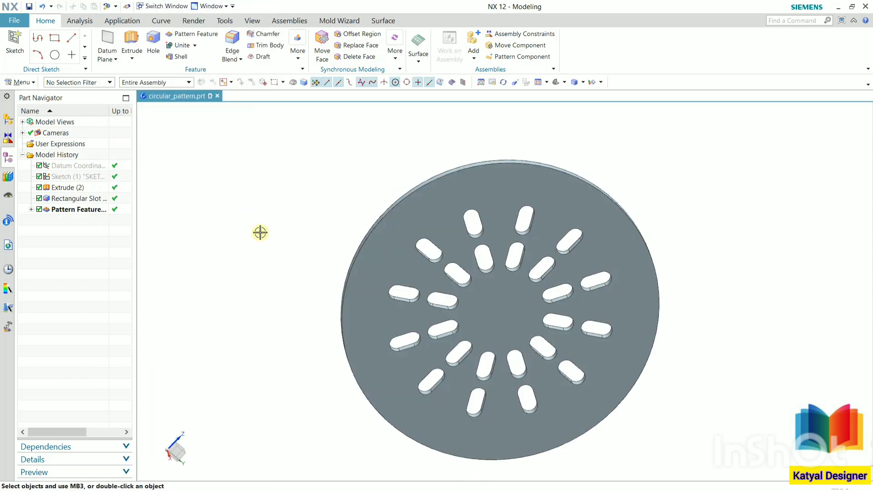
pyautogui.moveTo(519, 275)
pyautogui.mouseDown(button='middle')
pyautogui.moveTo(578, 252)
pyautogui.moveTo(571, 275)
pyautogui.moveTo(531, 280)
pyautogui.mouseUp(button='middle')
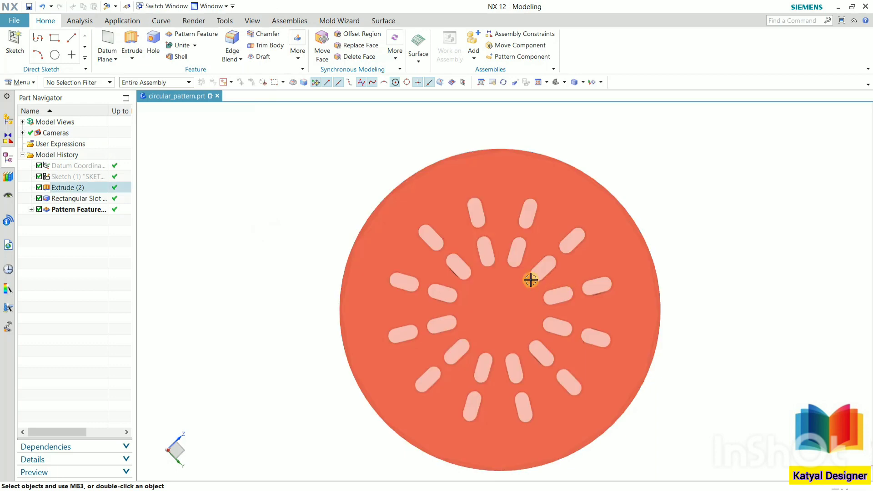
pyautogui.scroll(5, 530, 280)
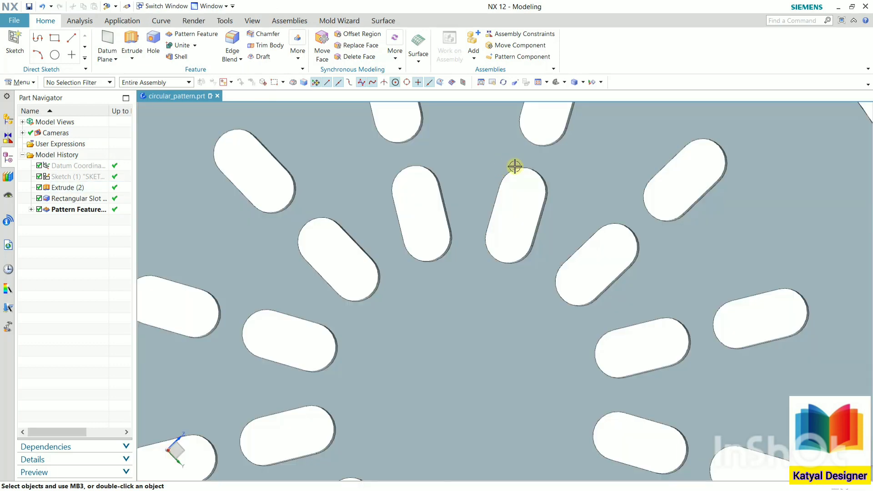
pyautogui.scroll(-5, 522, 231)
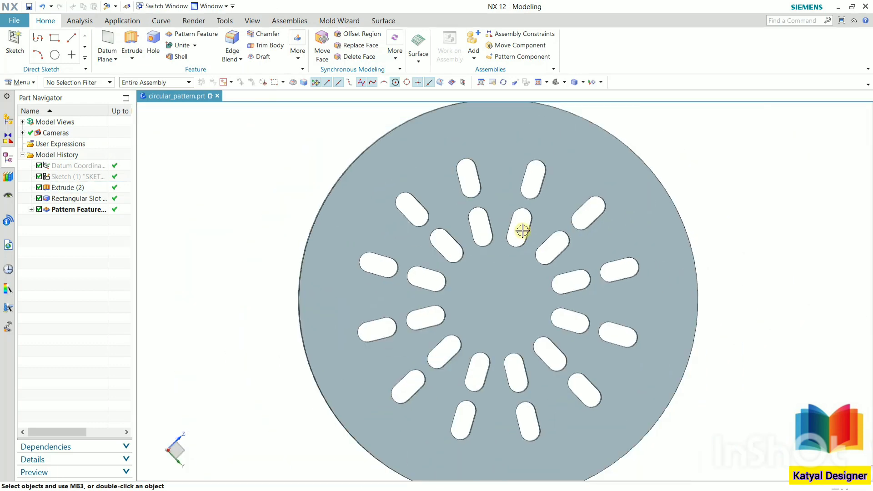
pyautogui.doubleClick(82, 211)
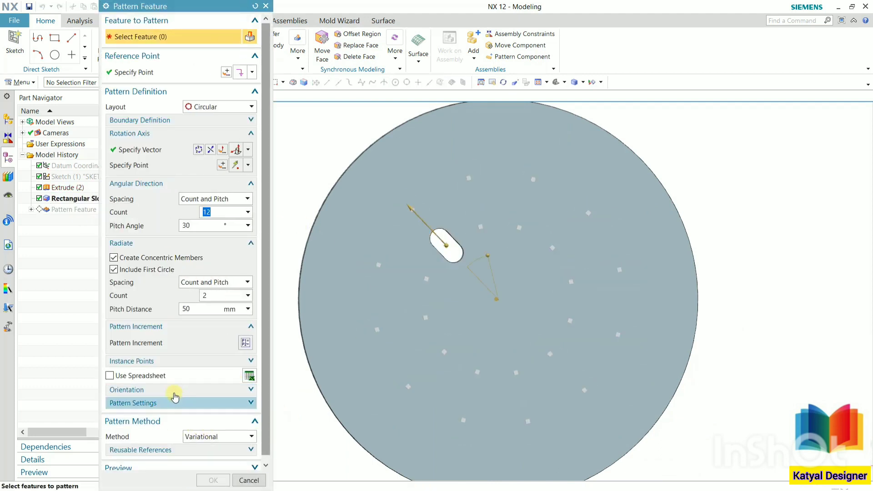
# Step: Set the slot pattern's orientation to Same as Input and accept the Pattern Feature dialog
pyautogui.click(252, 390)
pyautogui.click(229, 406)
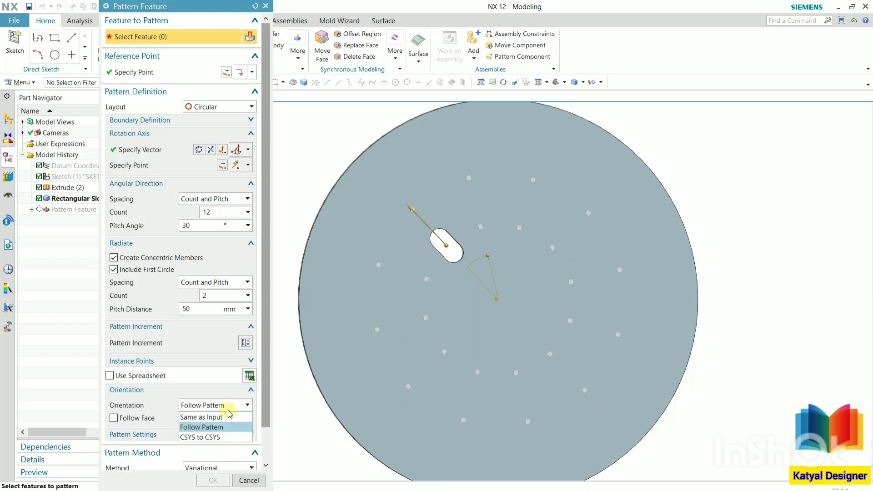
pyautogui.click(215, 419)
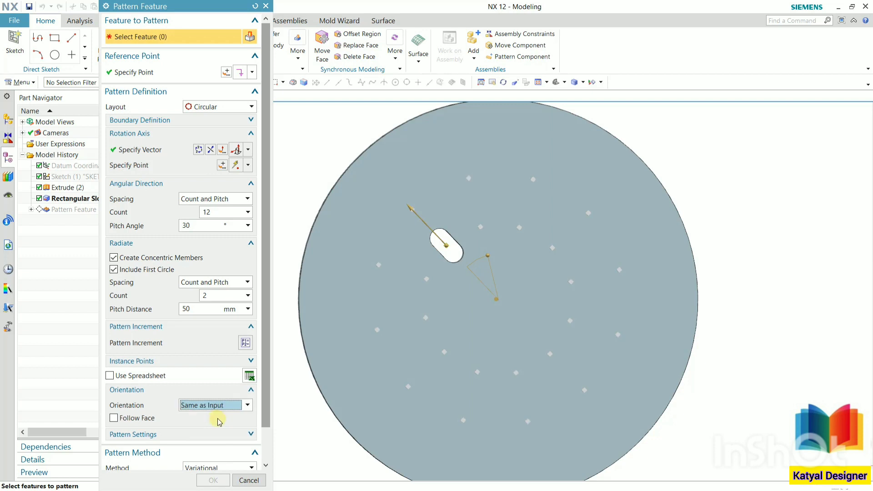
pyautogui.middleClick(219, 422)
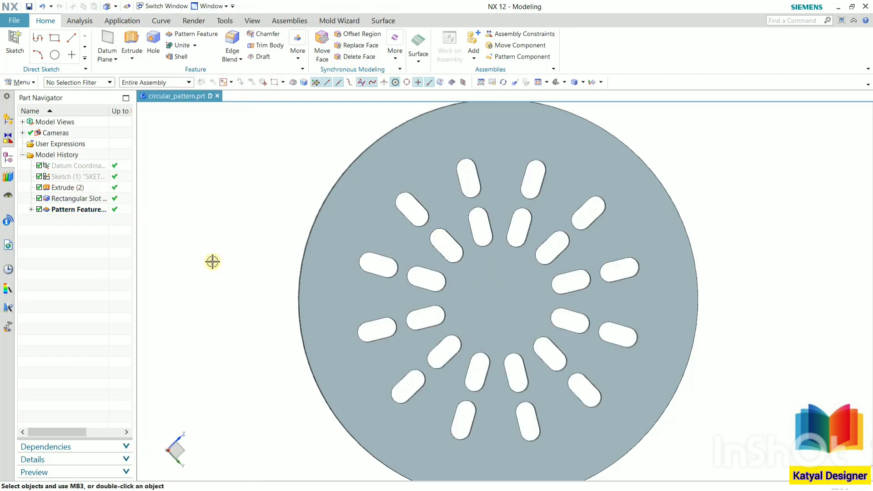
# Step: Reopen the Pattern Feature with Edit Parameters and switch orientation from Follow Pattern to Same as Input
pyautogui.rightClick(78, 210)
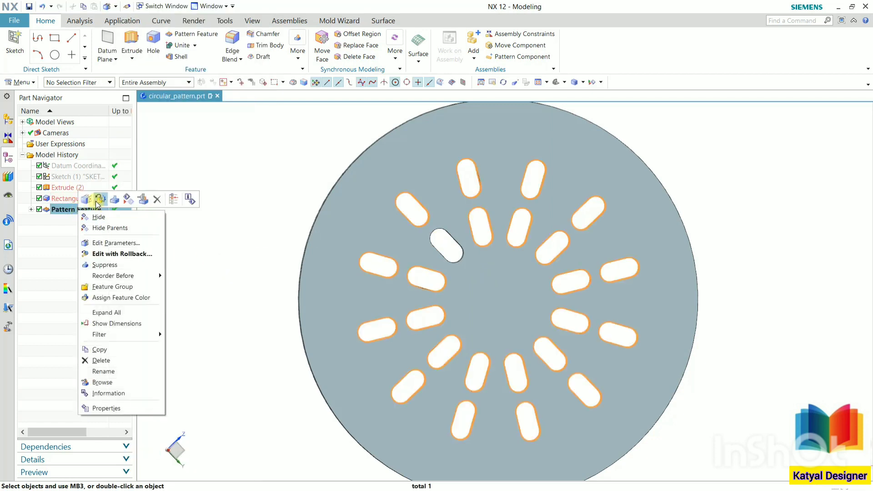
pyautogui.click(86, 199)
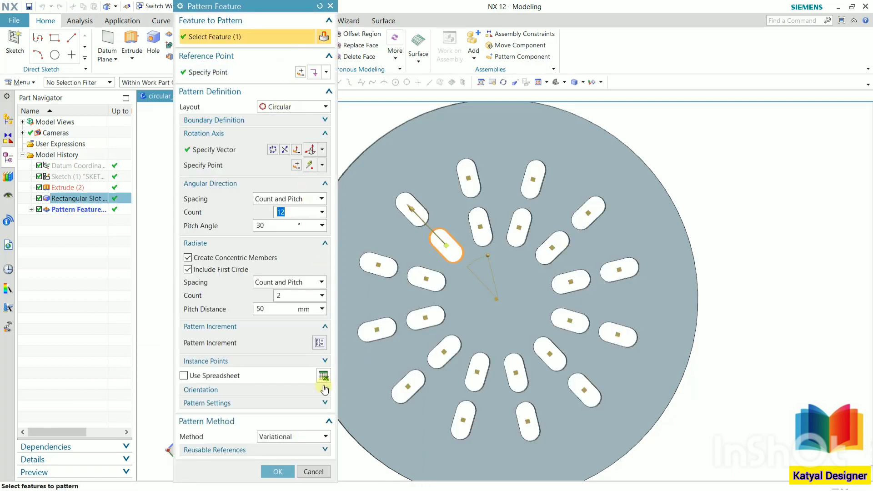
pyautogui.click(323, 390)
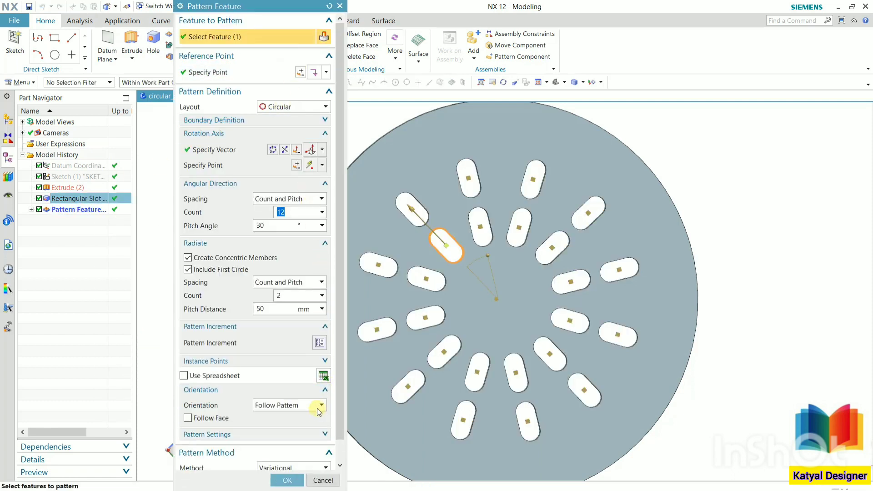
pyautogui.click(301, 405)
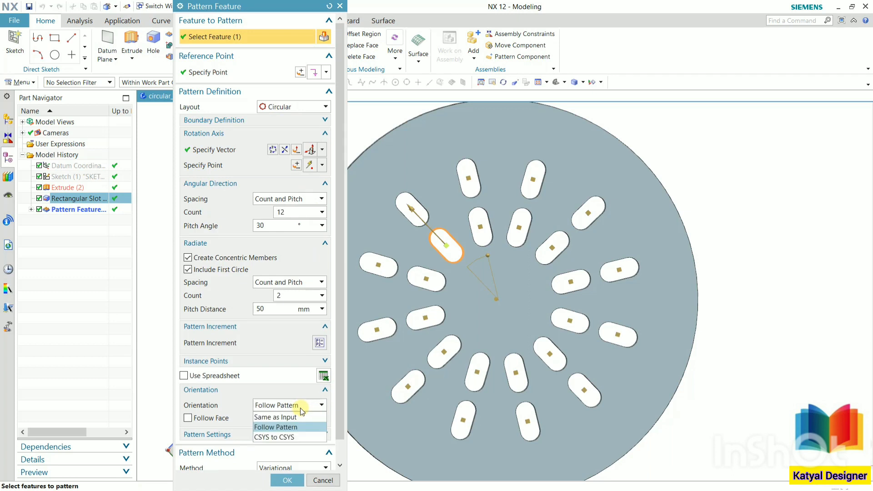
pyautogui.click(294, 418)
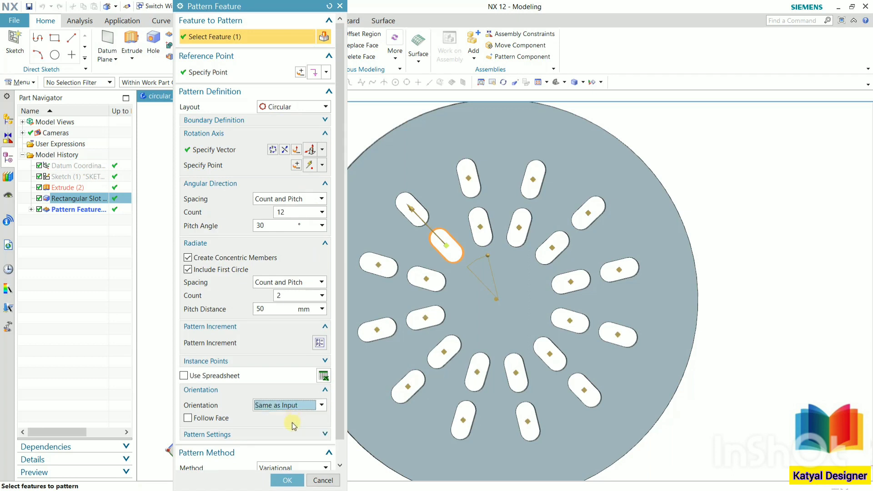
# Step: Confirm the edited pattern and orbit the disc to check all 24 slots lie horizontal
pyautogui.click(287, 480)
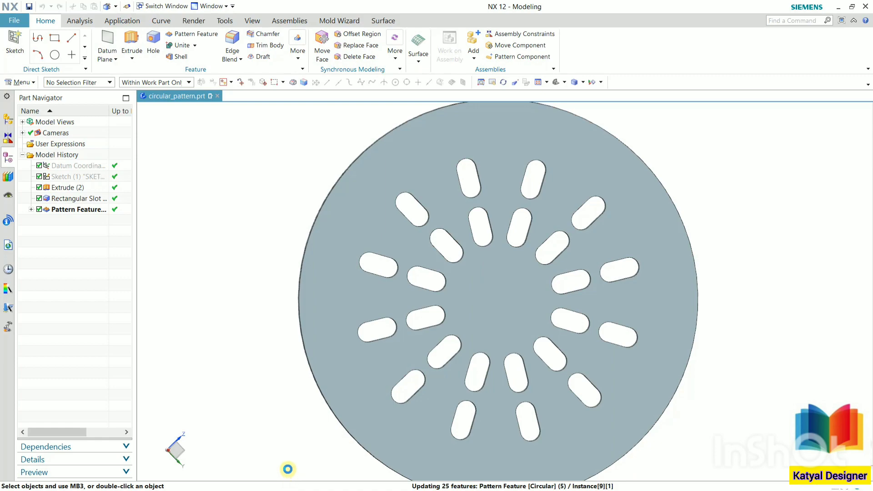
pyautogui.moveTo(618, 244); pyautogui.dragTo(670, 288, button='middle')
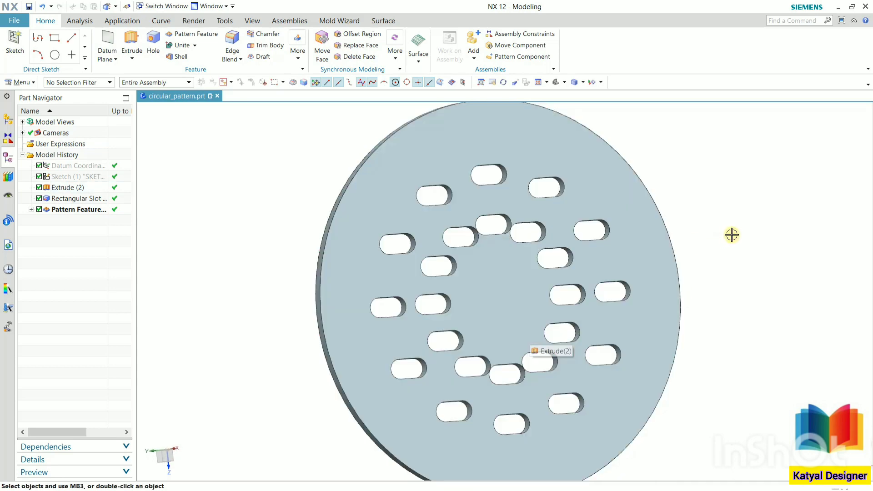
pyautogui.moveTo(733, 236); pyautogui.dragTo(768, 236, button='middle')
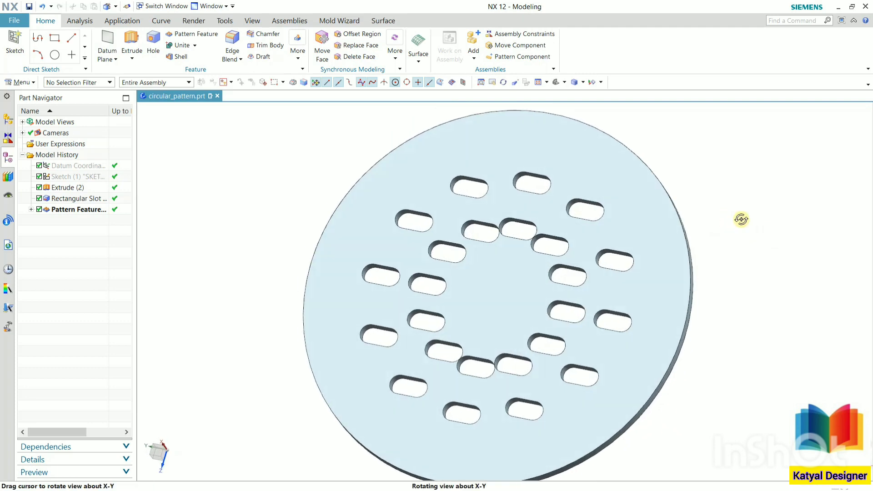